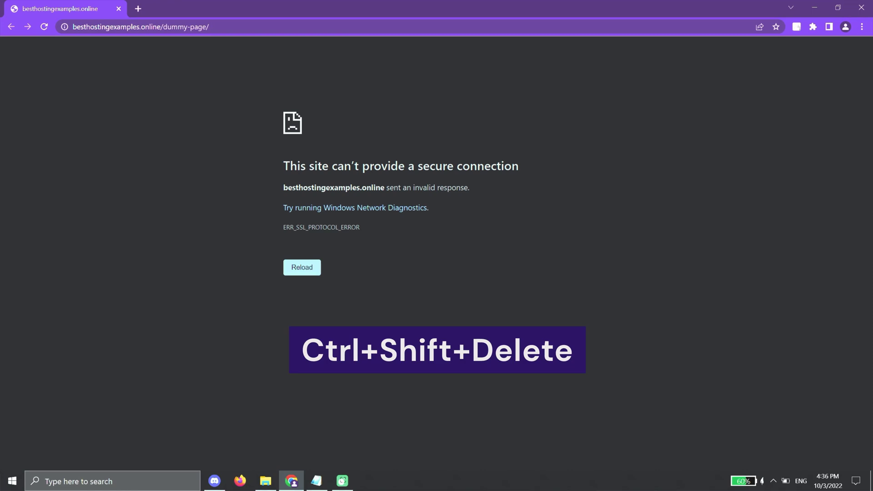
# Clear all-time browsing history, cookies and cached images and files with Ctrl+Shift+Delete.
pyautogui.hotkey('ctrl', 'shift', 'Delete')
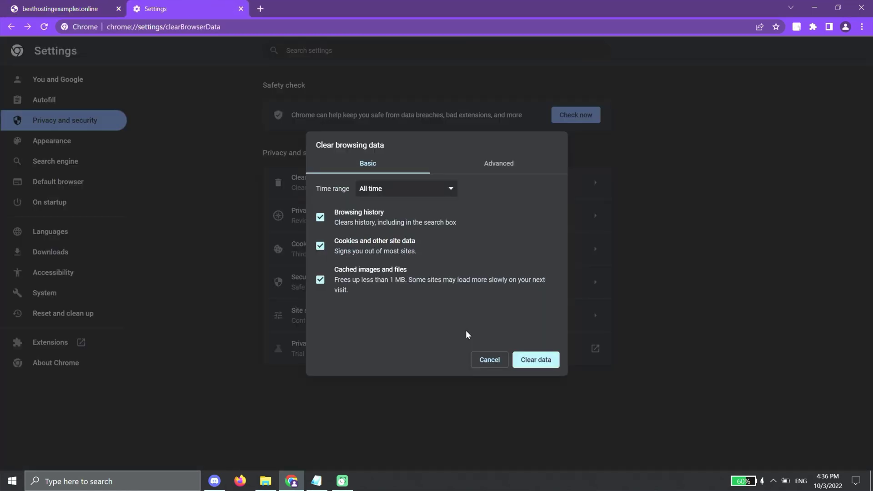
pyautogui.click(451, 164)
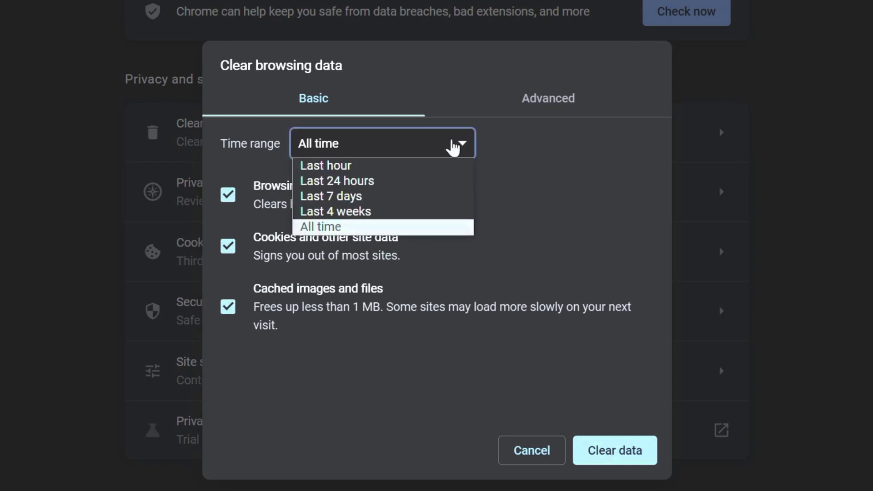
pyautogui.click(445, 227)
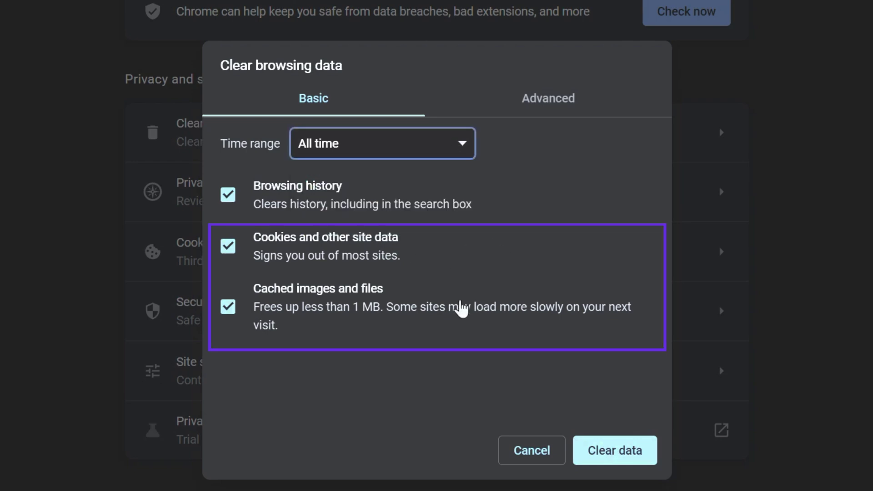
pyautogui.click(645, 459)
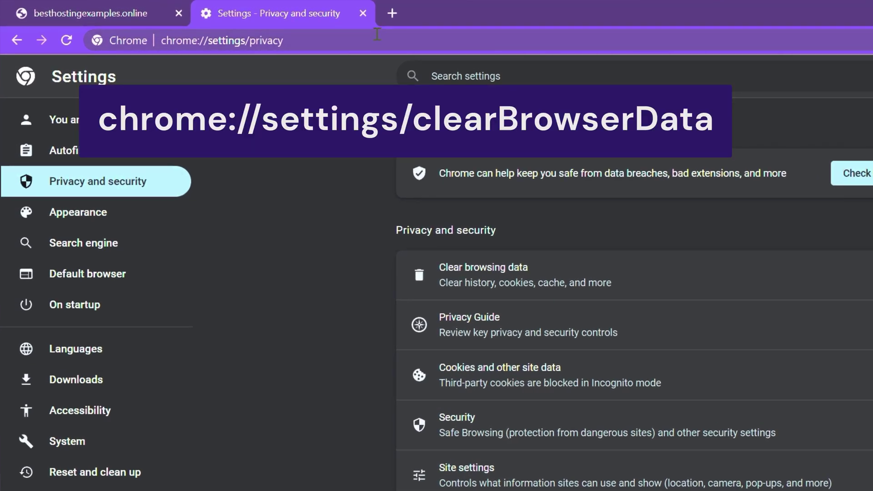
# Reopen Clear browsing data via chrome://settings/clearBrowserData and again through More tools.
pyautogui.click(377, 34)
pyautogui.write('chrome://settings/clearBrowserData')
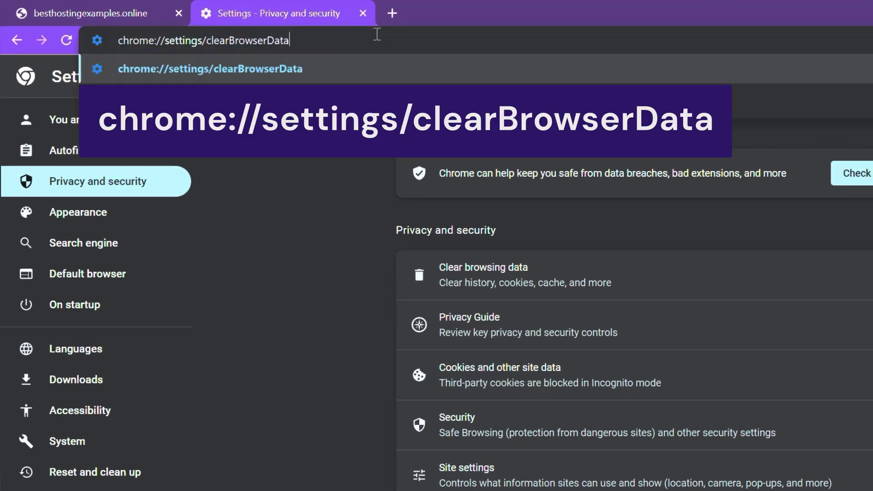
pyautogui.press('Return')
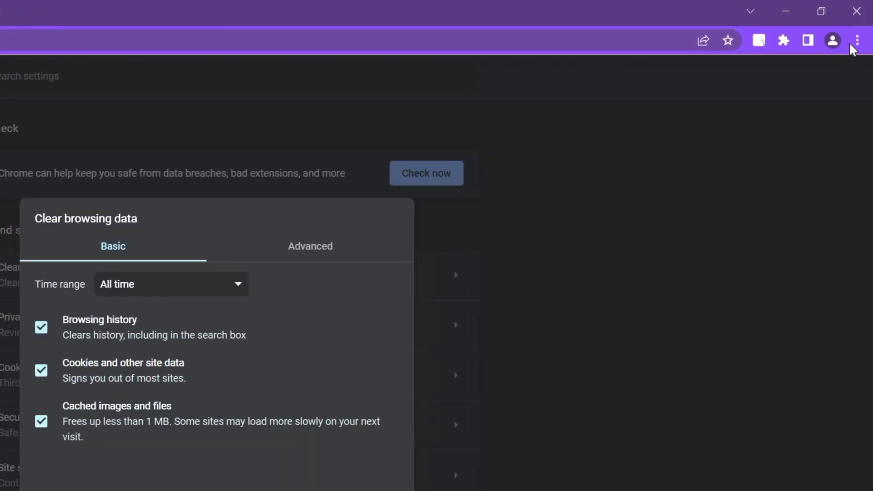
pyautogui.click(859, 41)
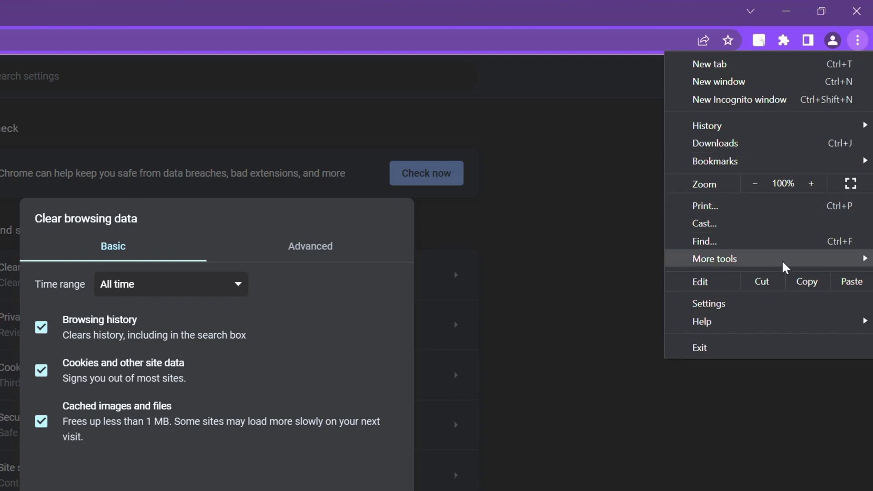
pyautogui.moveTo(782, 261)
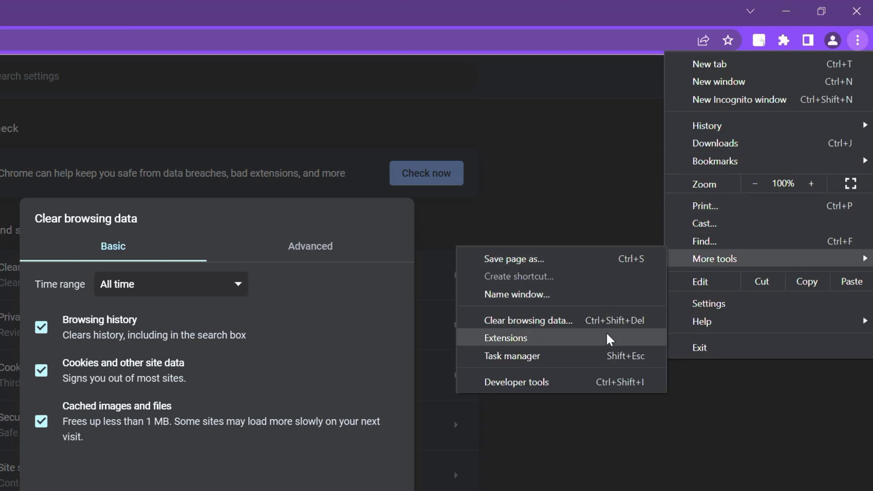
pyautogui.click(653, 322)
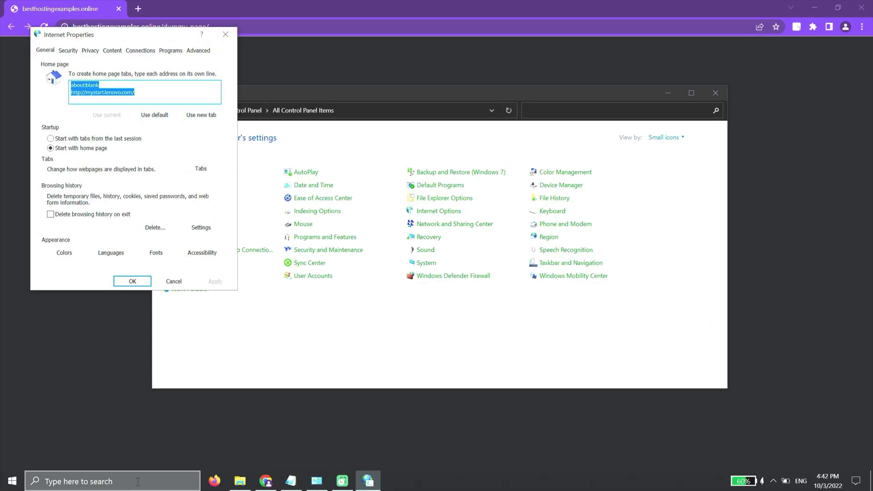
# Use Clear SSL state on Internet Options' Content tab, then return to Chrome's error page.
pyautogui.click(0, 490)
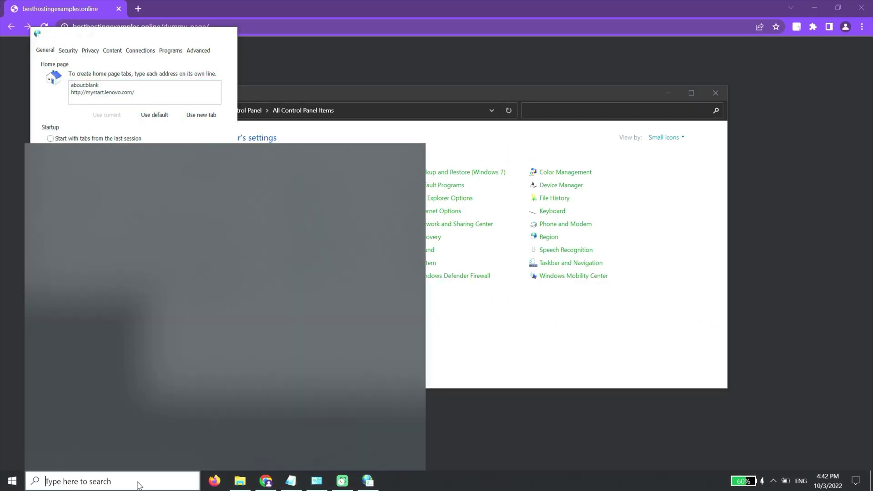
pyautogui.write('internet option')
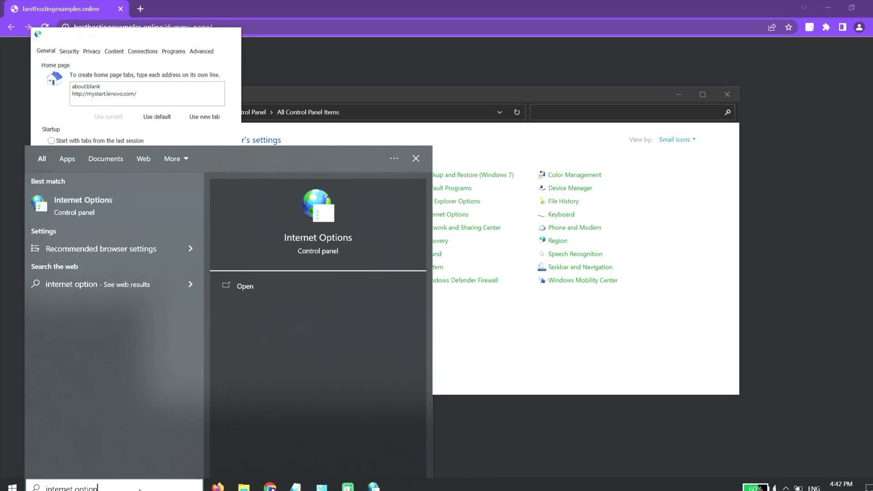
pyautogui.press('Return')
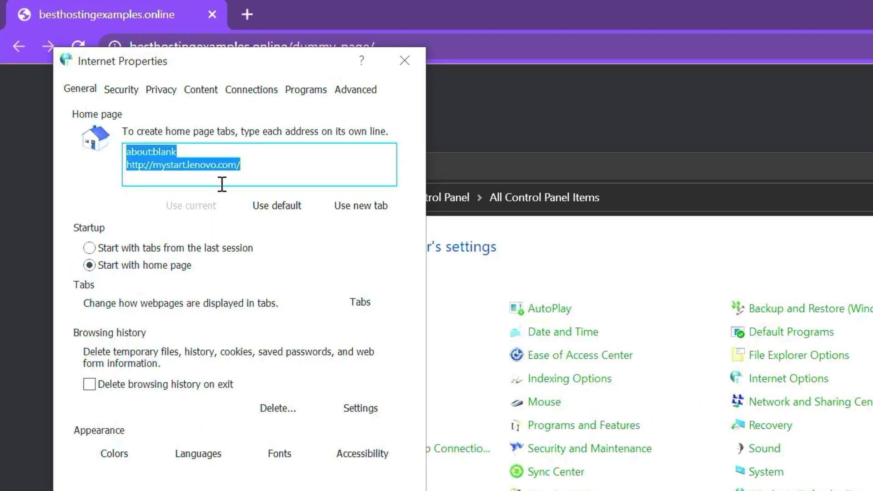
pyautogui.click(213, 99)
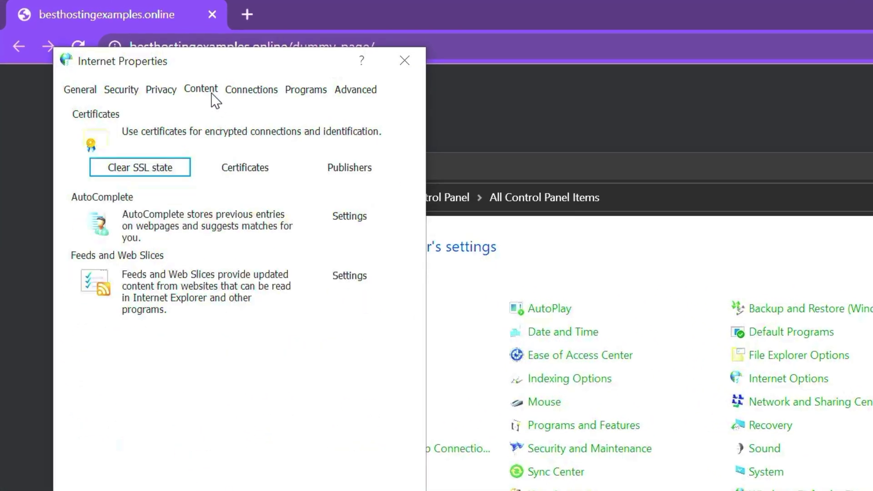
pyautogui.click(175, 168)
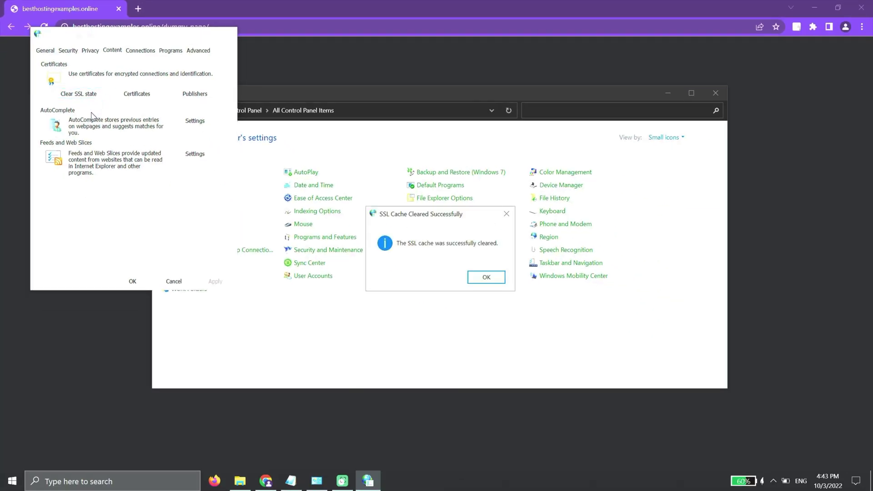
pyautogui.click(499, 283)
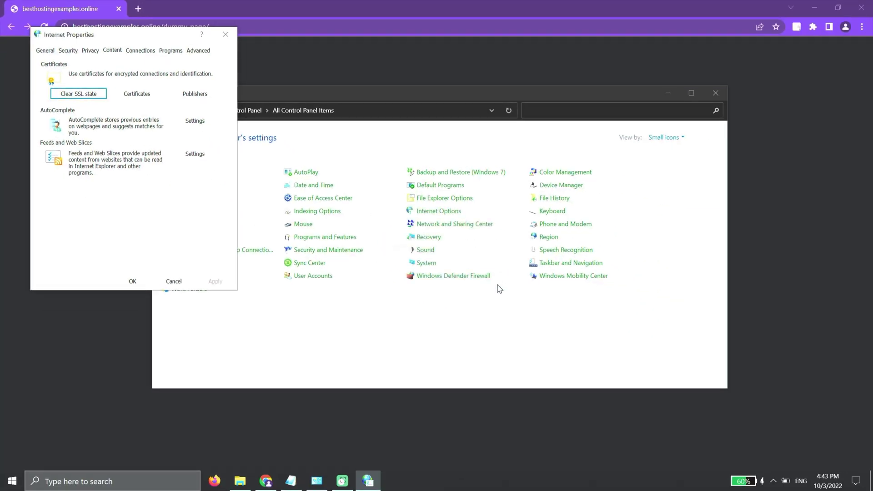
pyautogui.click(474, 412)
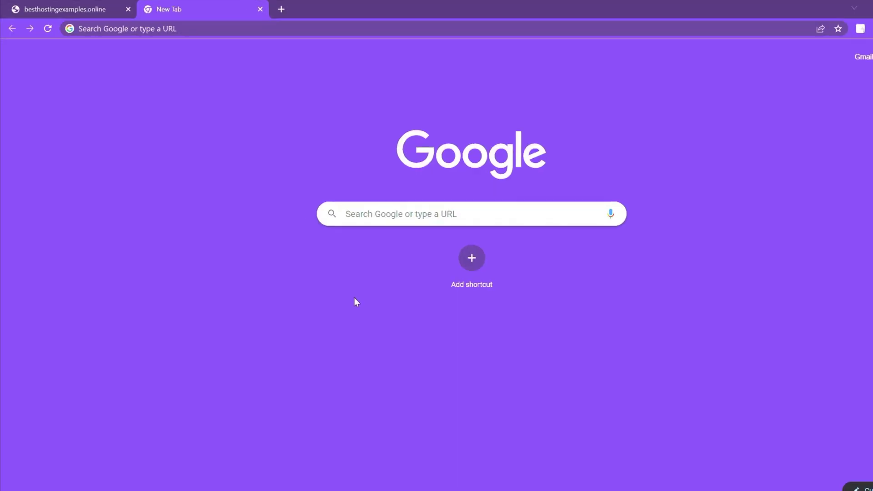
# Set the chrome://flags/#enable-quic Experimental QUIC protocol flag to Disabled and relaunch Chrome.
pyautogui.click(238, 23)
pyautogui.write('chrome://flags/#enable-quic')
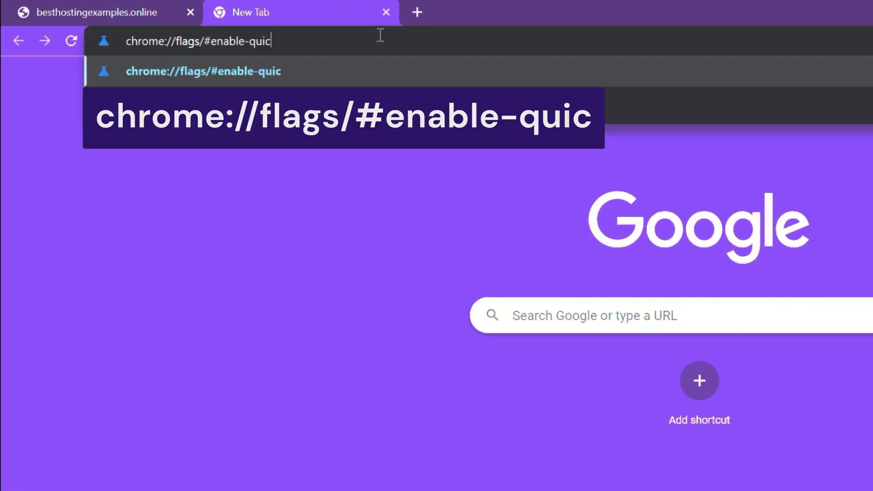
pyautogui.press('Return')
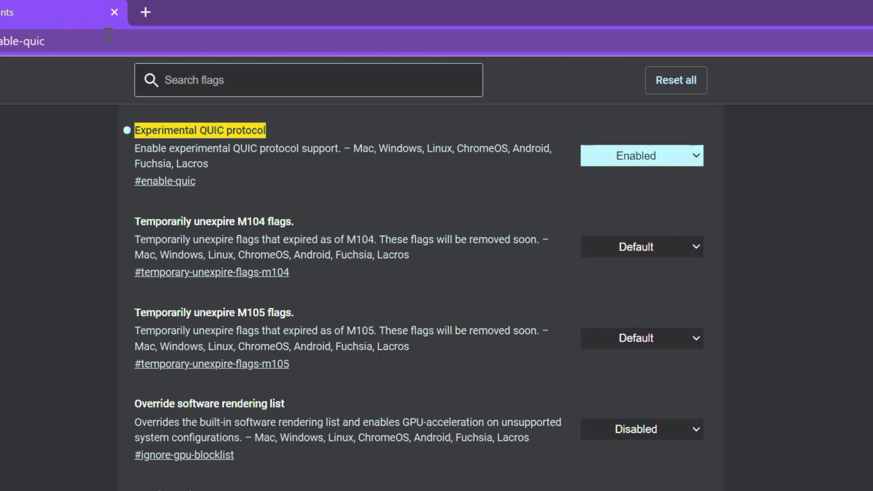
pyautogui.click(564, 160)
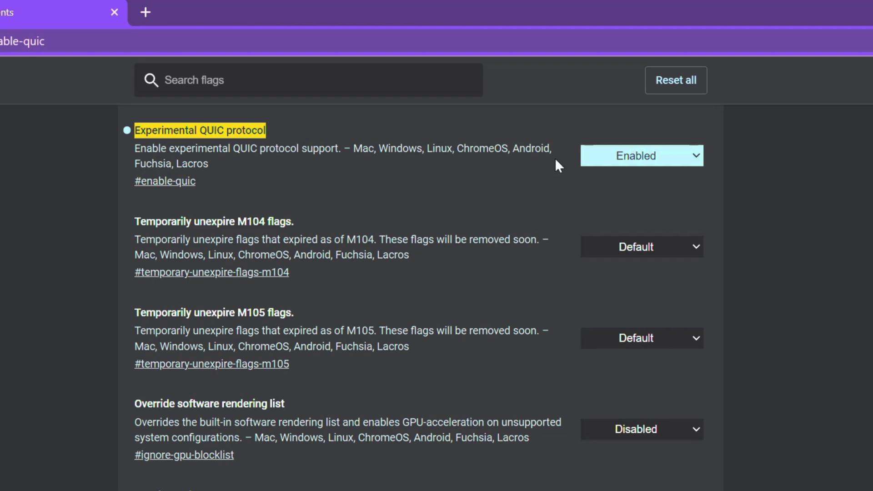
pyautogui.click(696, 161)
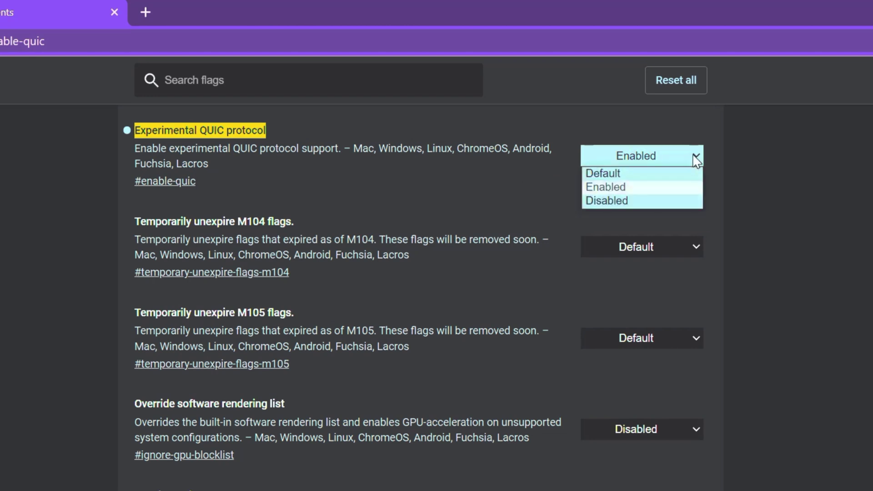
pyautogui.click(688, 200)
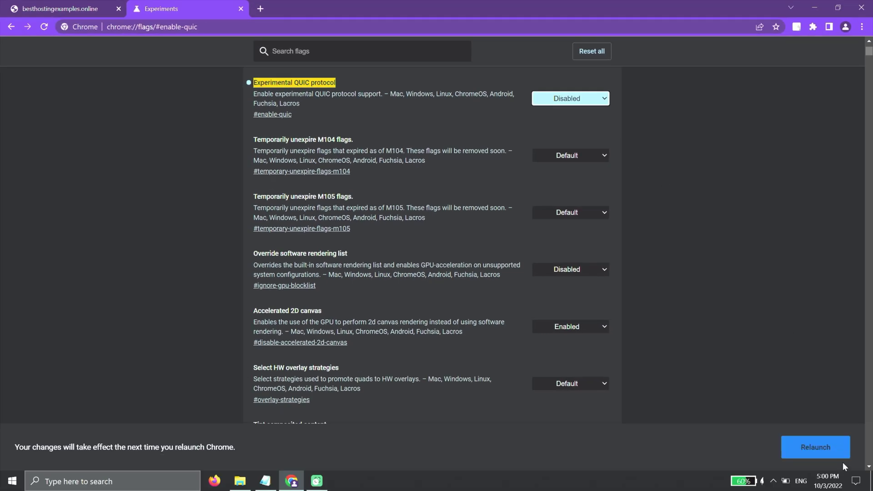
pyautogui.click(845, 457)
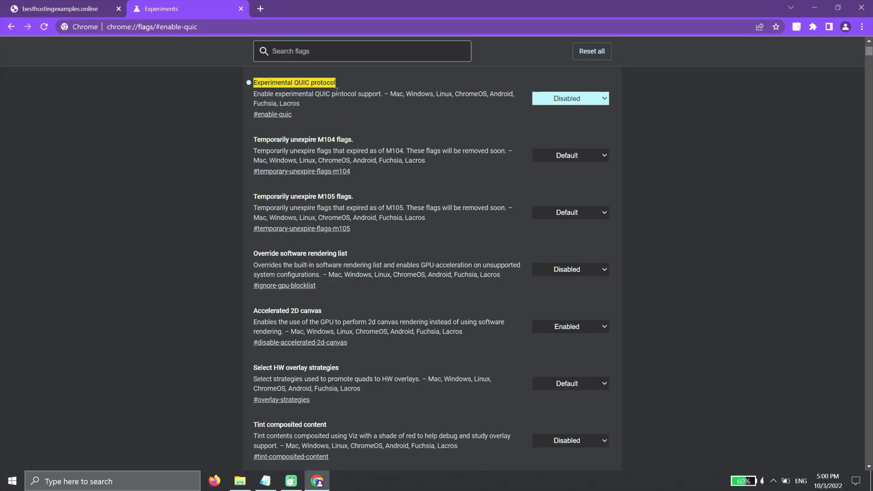
# Set the Experimental QUIC protocol flag back to Enabled and relaunch Chrome.
pyautogui.click(608, 102)
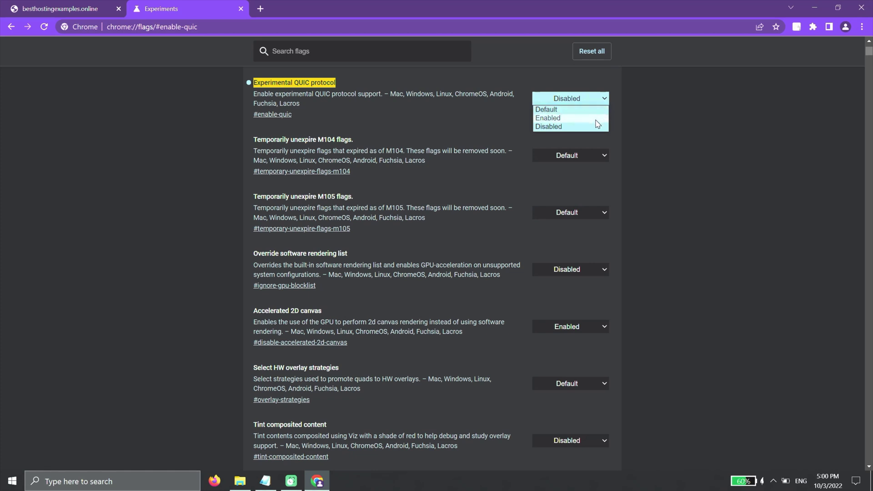
pyautogui.click(591, 117)
pyautogui.click(814, 456)
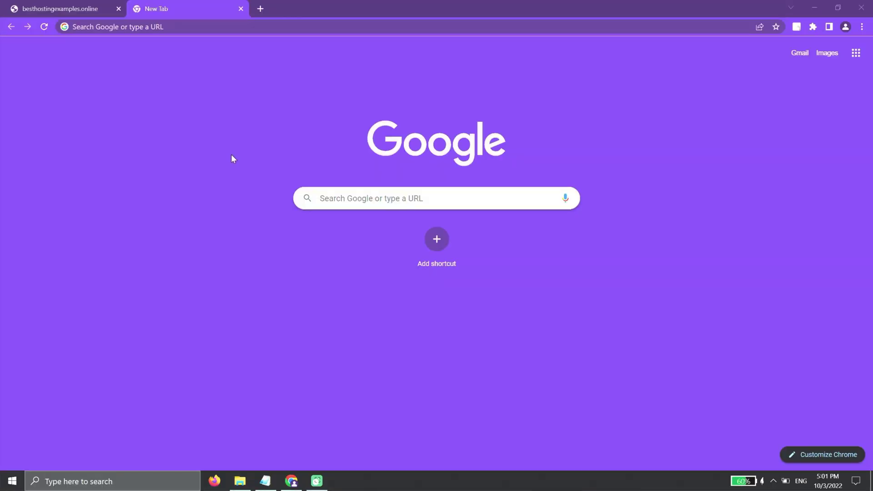
# Load chrome://extensions in the new tab, then reach Extensions again through More tools.
pyautogui.click(237, 25)
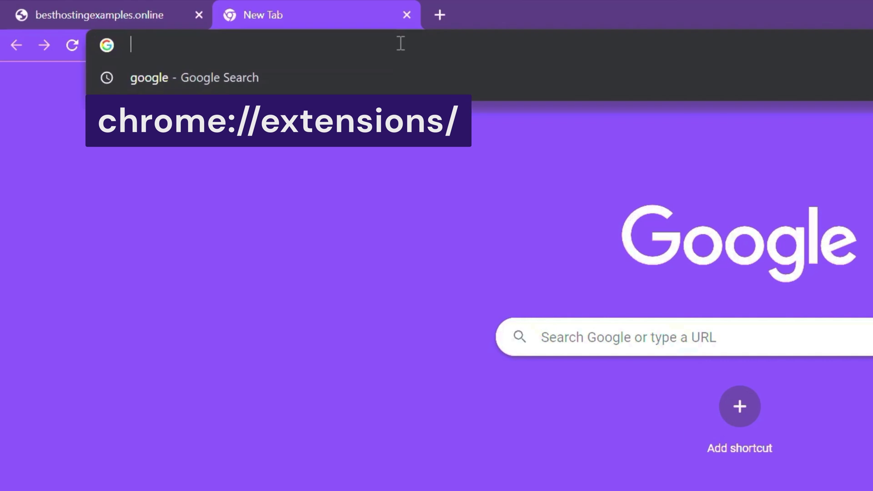
pyautogui.write('chrome://extensions/')
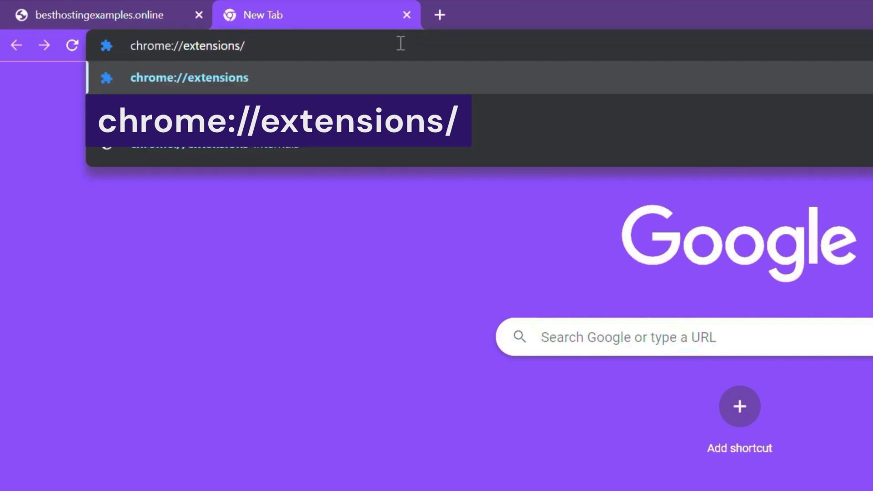
pyautogui.press('Return')
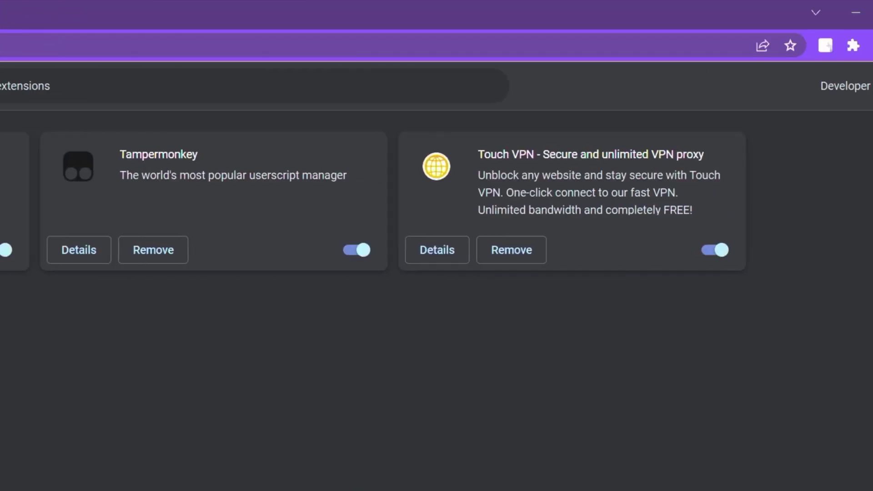
pyautogui.click(855, 45)
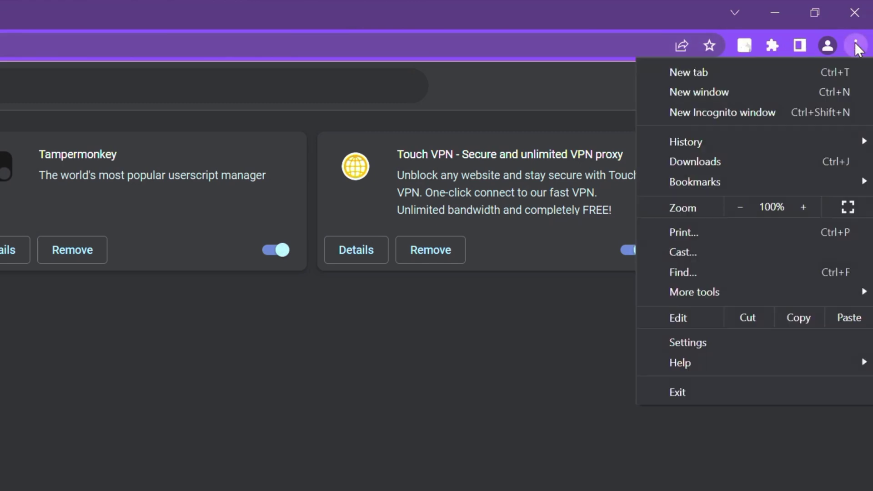
pyautogui.moveTo(791, 289)
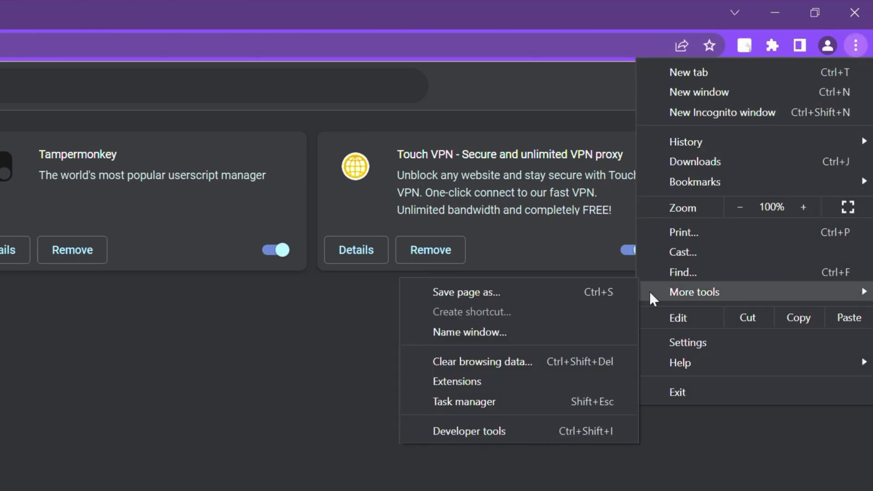
pyautogui.click(589, 384)
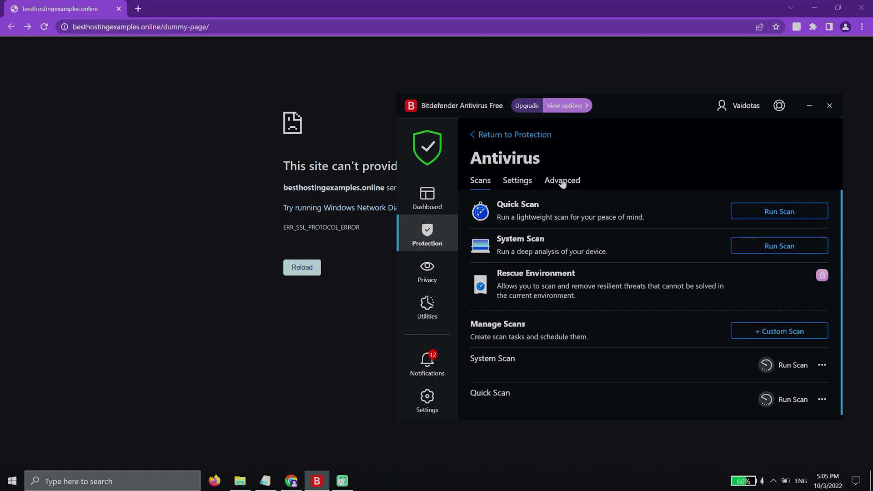
# Switch off Bitdefender Shield on the Antivirus Advanced tab, choosing Permanently and confirming.
pyautogui.click(563, 183)
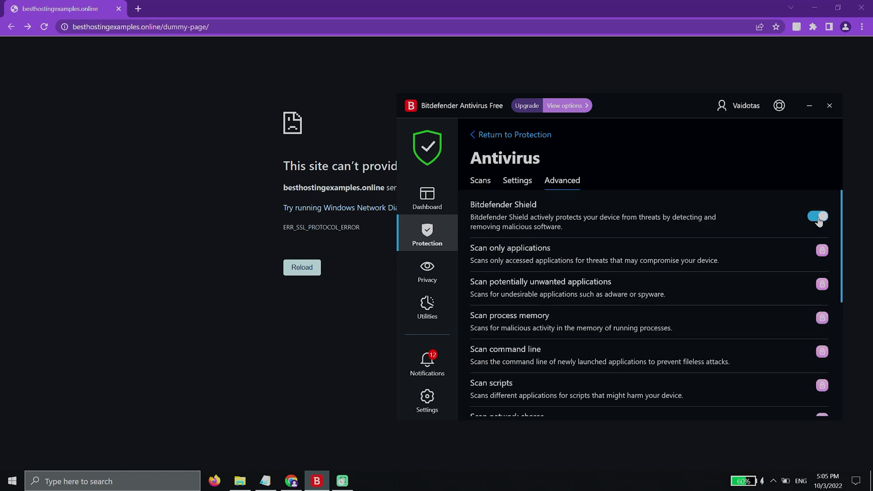
pyautogui.click(819, 217)
pyautogui.click(559, 273)
pyautogui.click(566, 373)
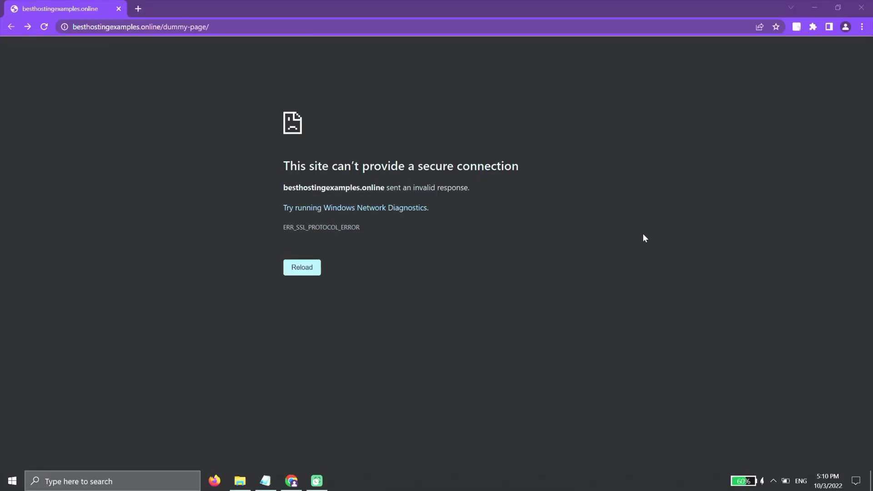
# In Settings' Time & Language Date & time page, switch on automatic time and time zone.
pyautogui.click(91, 482)
pyautogui.write('settings')
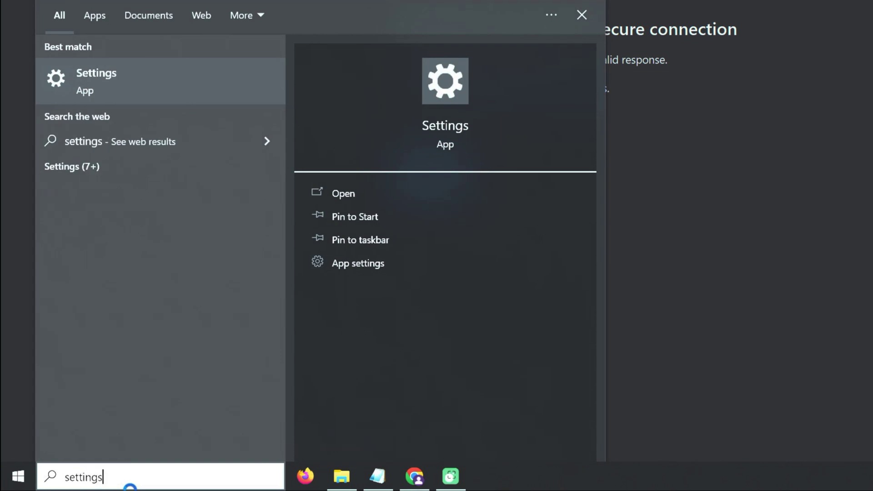
pyautogui.press('Return')
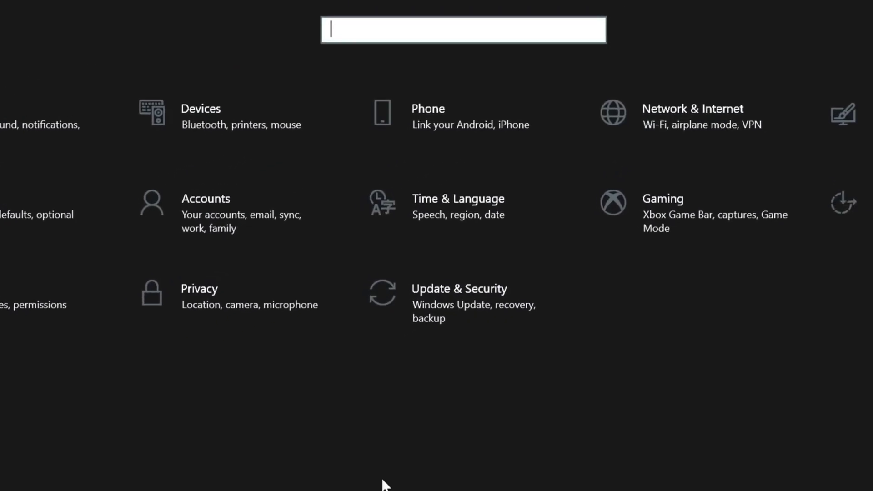
pyautogui.click(548, 238)
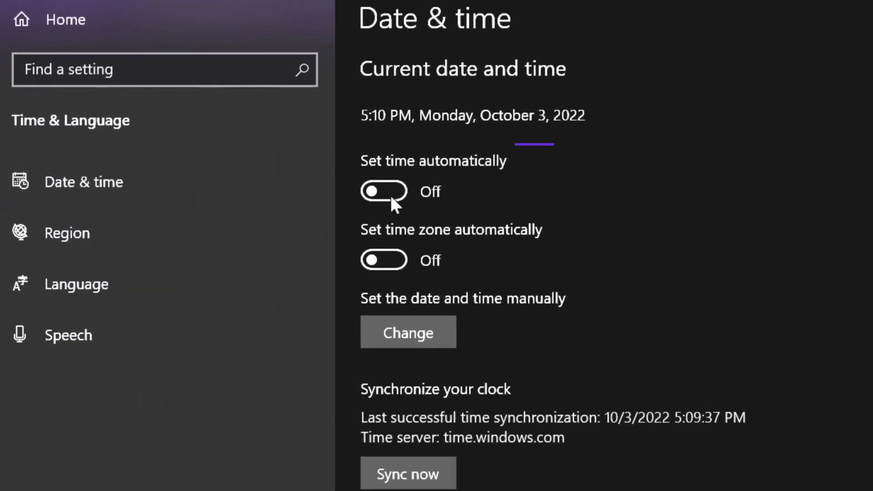
pyautogui.click(389, 194)
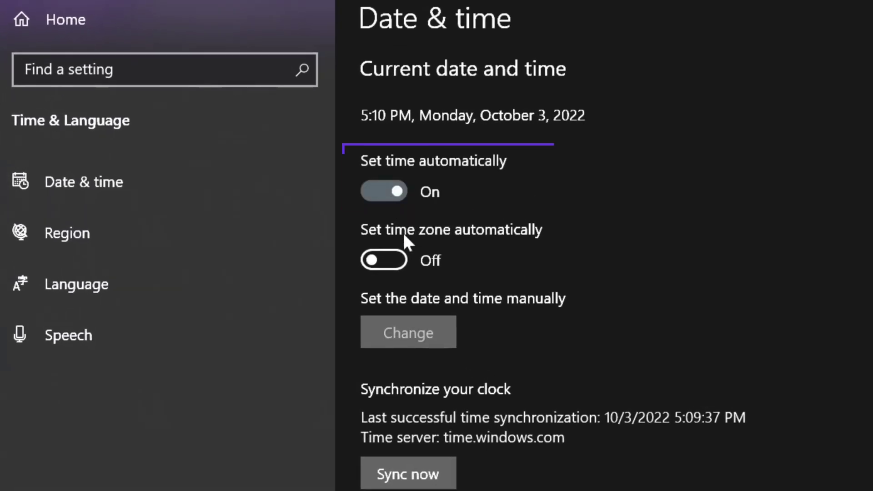
pyautogui.click(394, 272)
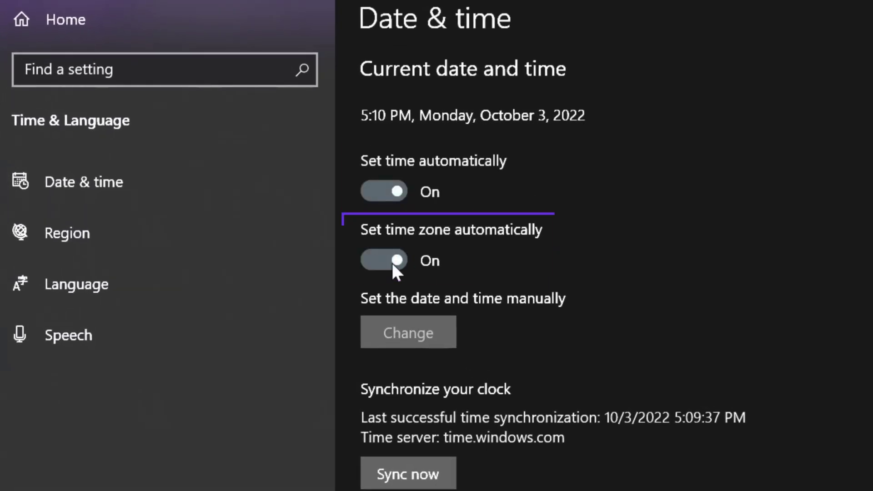